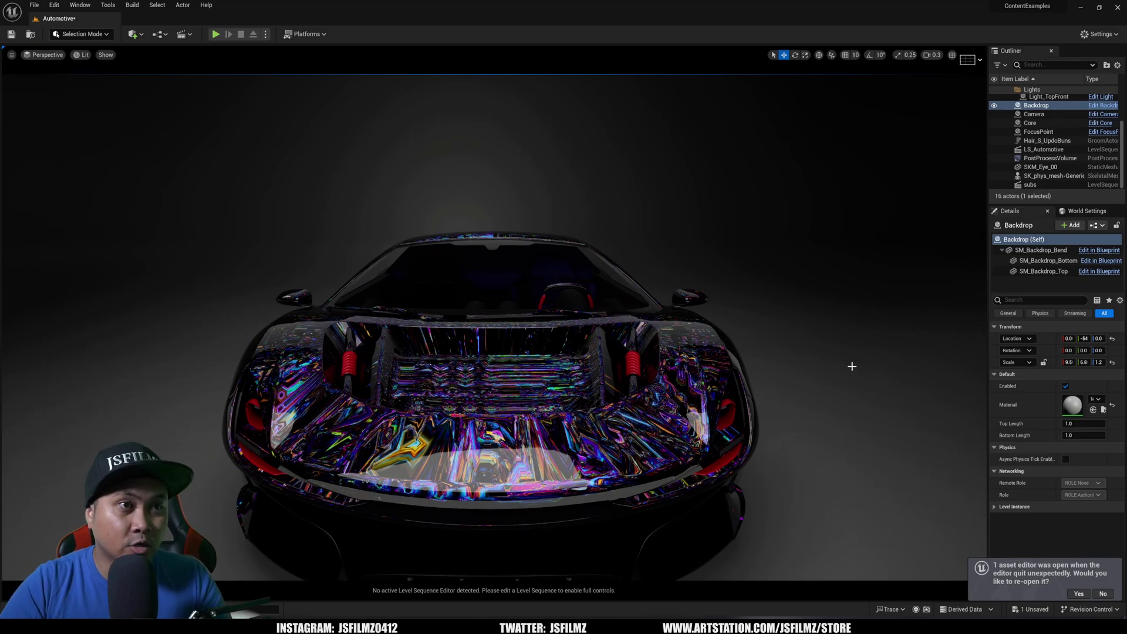
Step: Orbit to a head-on view of the car and switch the viewport to Path Tracing
right_drag(493, 317, 806, 371)
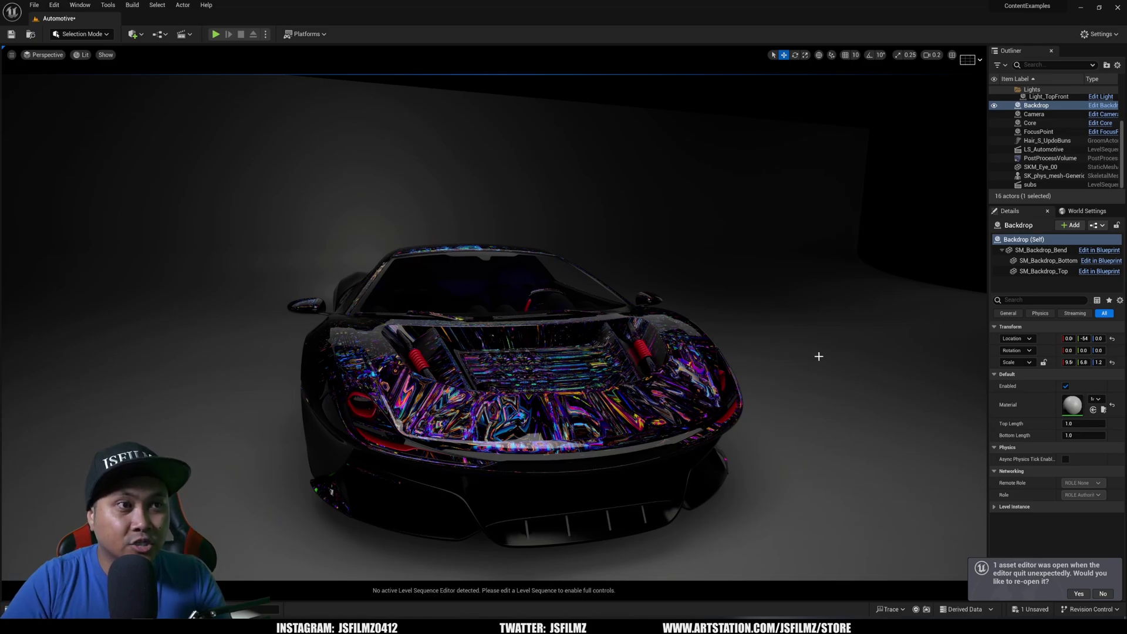
alt+drag(819, 356, 774, 354)
click(83, 55)
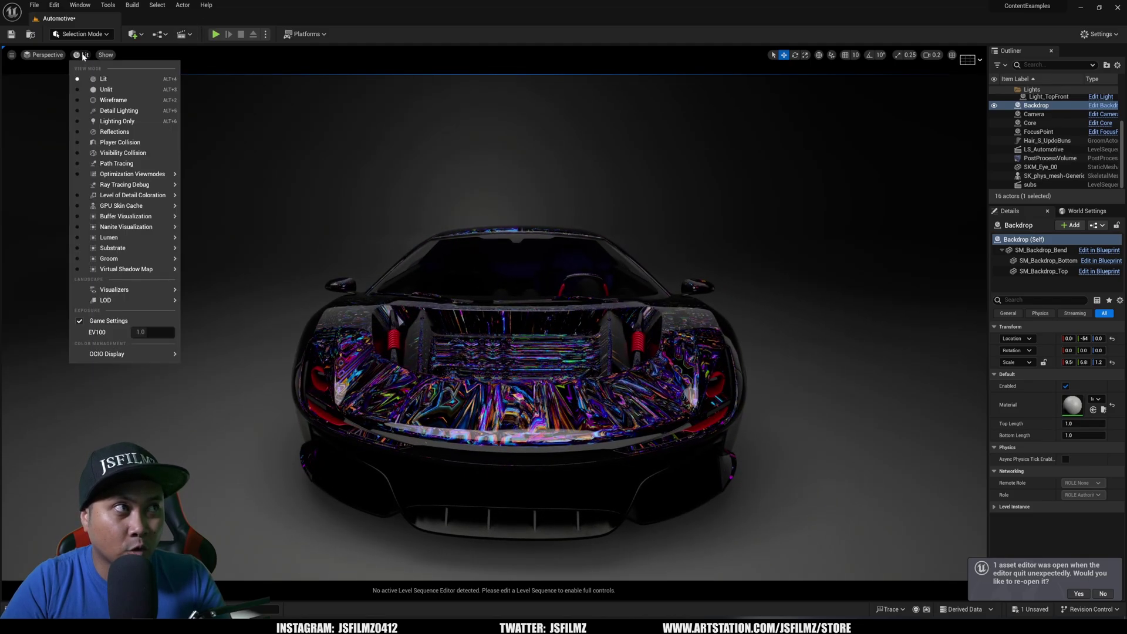
click(106, 165)
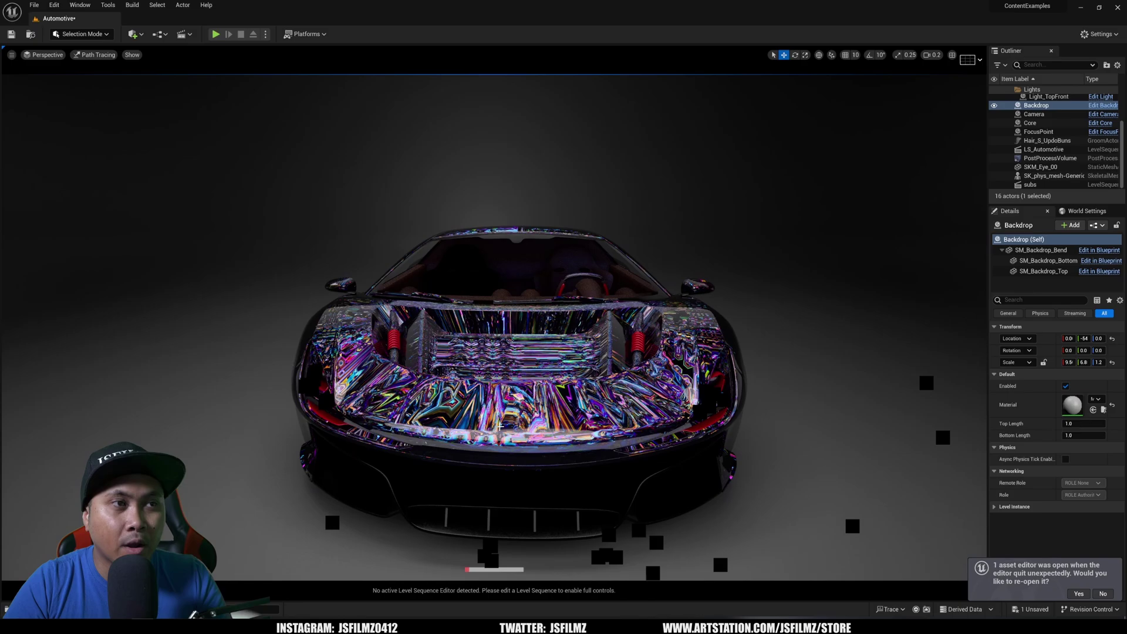
Step: Fly closer to the car at a higher framing, then return the viewport to Lit
mouse_move(500, 426)
right_down()
mouse_move(528, 424)
mouse_move(544, 400)
right_up()
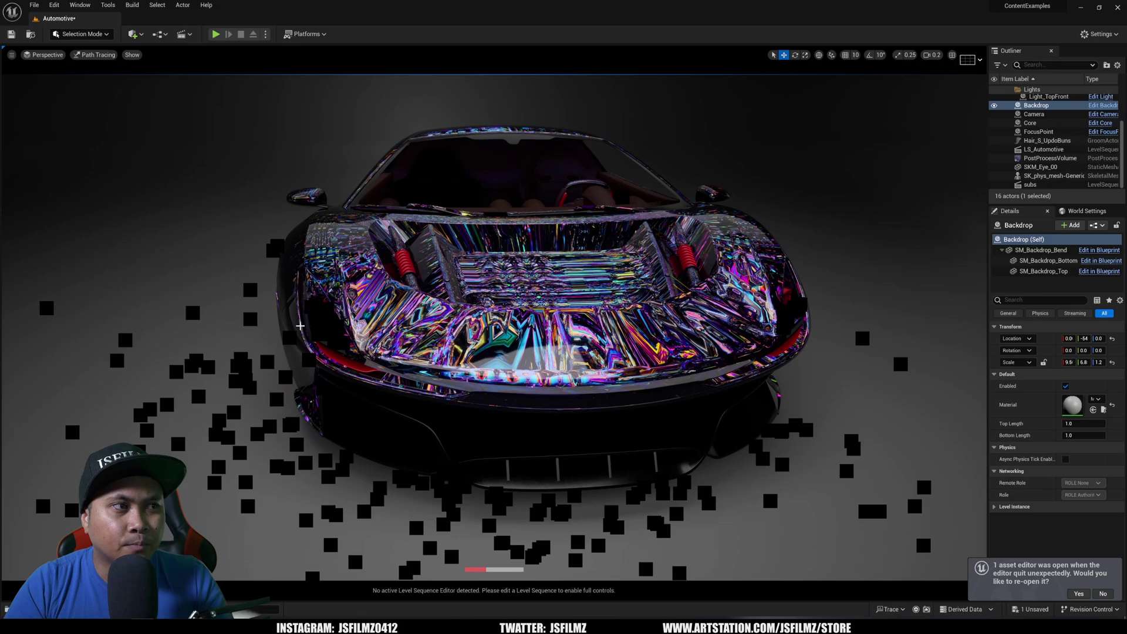
middle_drag(860, 356, 861, 329)
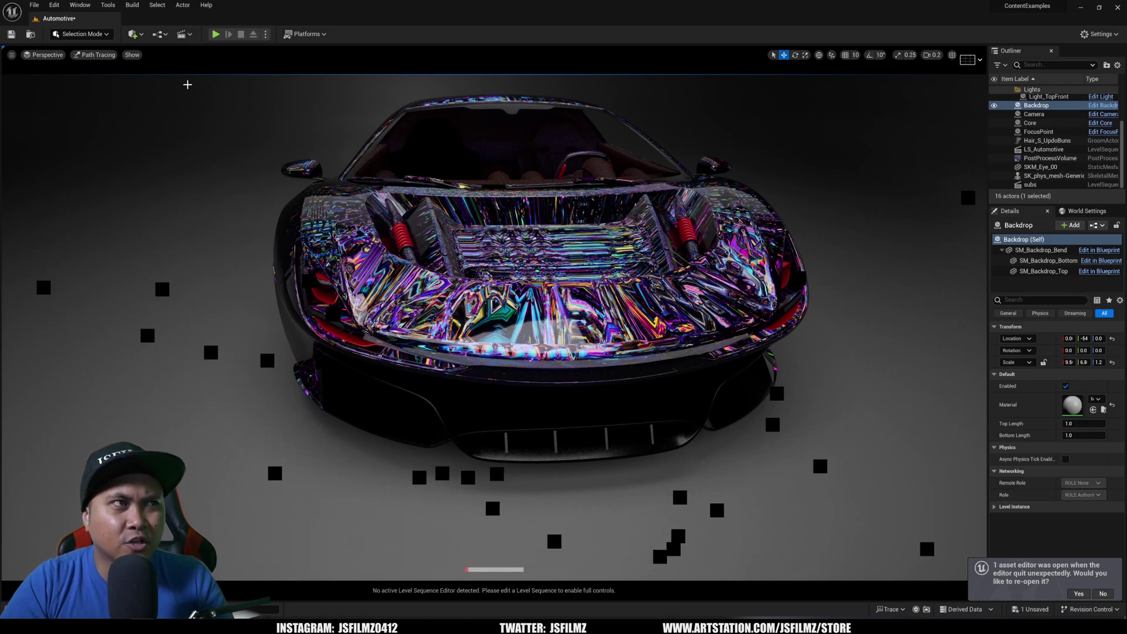
click(95, 55)
click(109, 80)
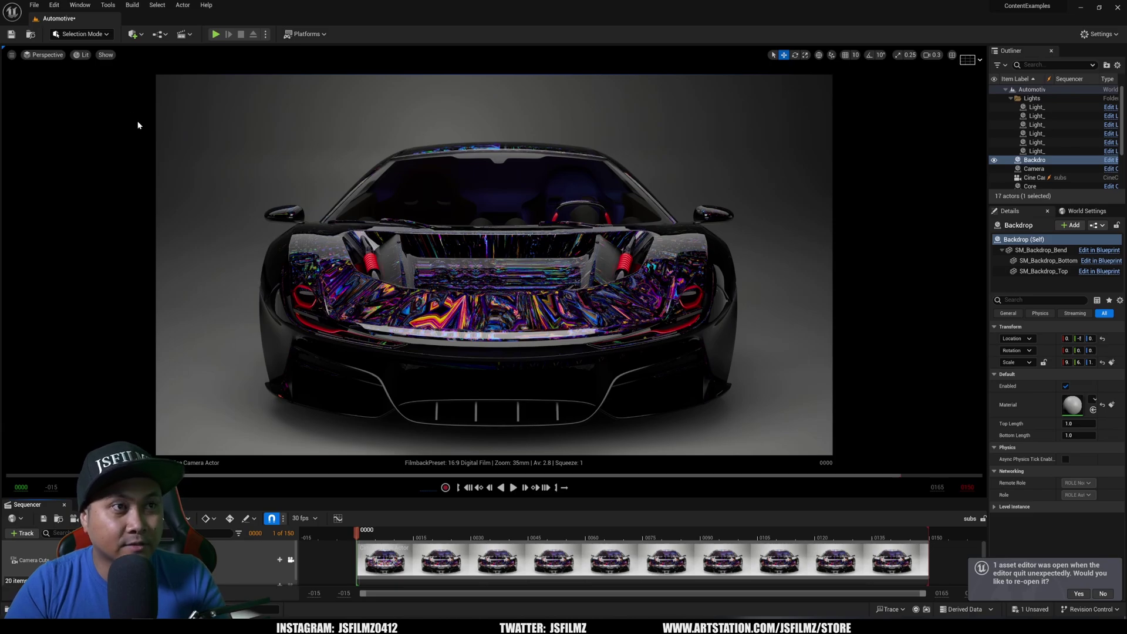
Step: Path-trace the viewport, view through the Cine Camera Actor in Cinematic Viewport, and lock to camera cuts
click(79, 54)
click(116, 164)
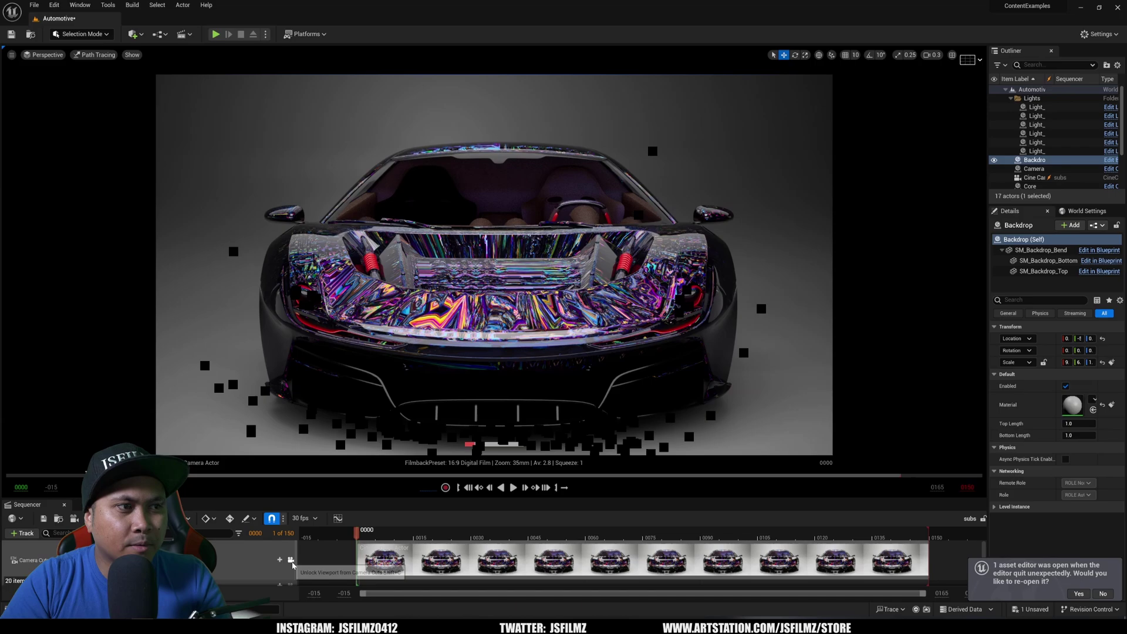
click(45, 54)
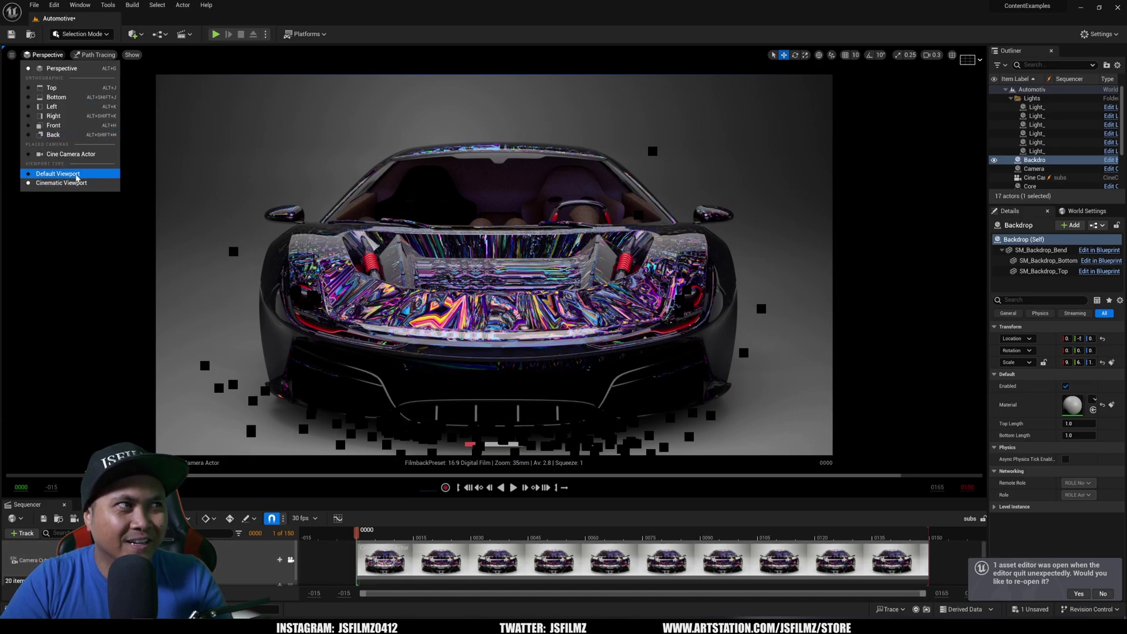
click(55, 173)
click(45, 52)
click(59, 180)
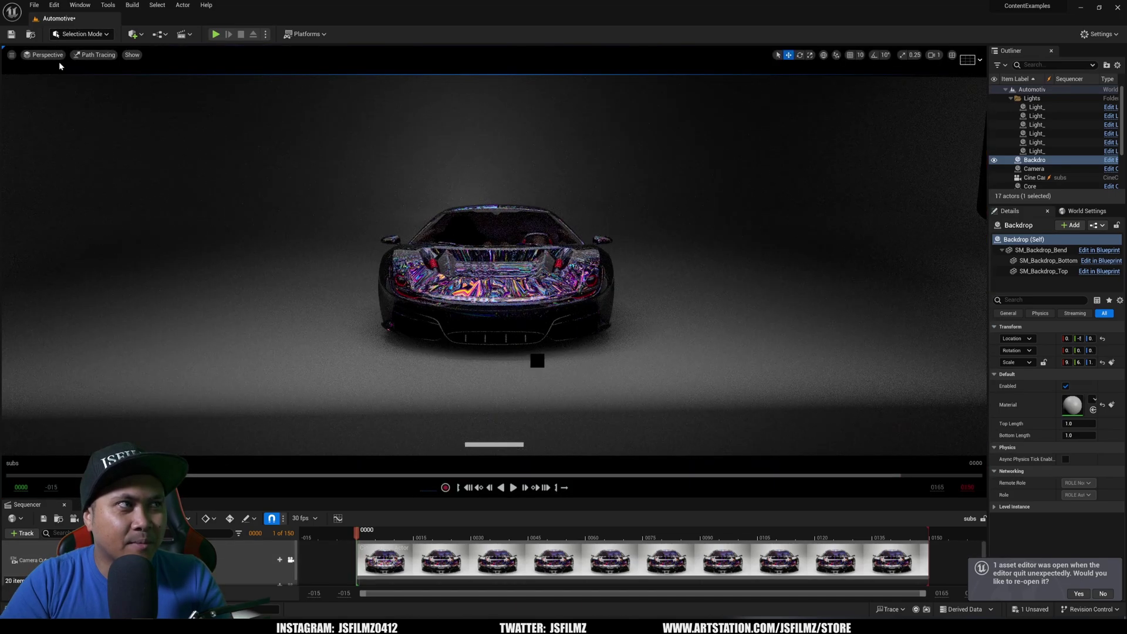
click(46, 55)
click(64, 153)
click(291, 559)
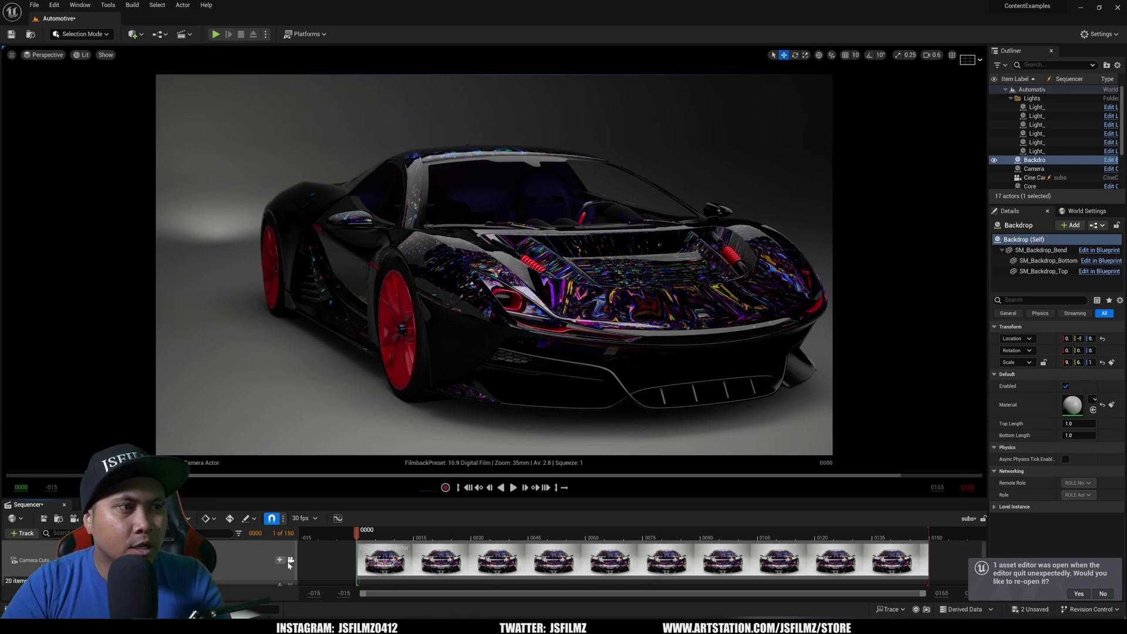
Step: Unlock camera cuts and move the SKM_Eye_00 eyeball over in front of the car
click(287, 559)
mouse_move(460, 277)
mouse_down()
mouse_move(461, 305)
mouse_move(460, 277)
mouse_up()
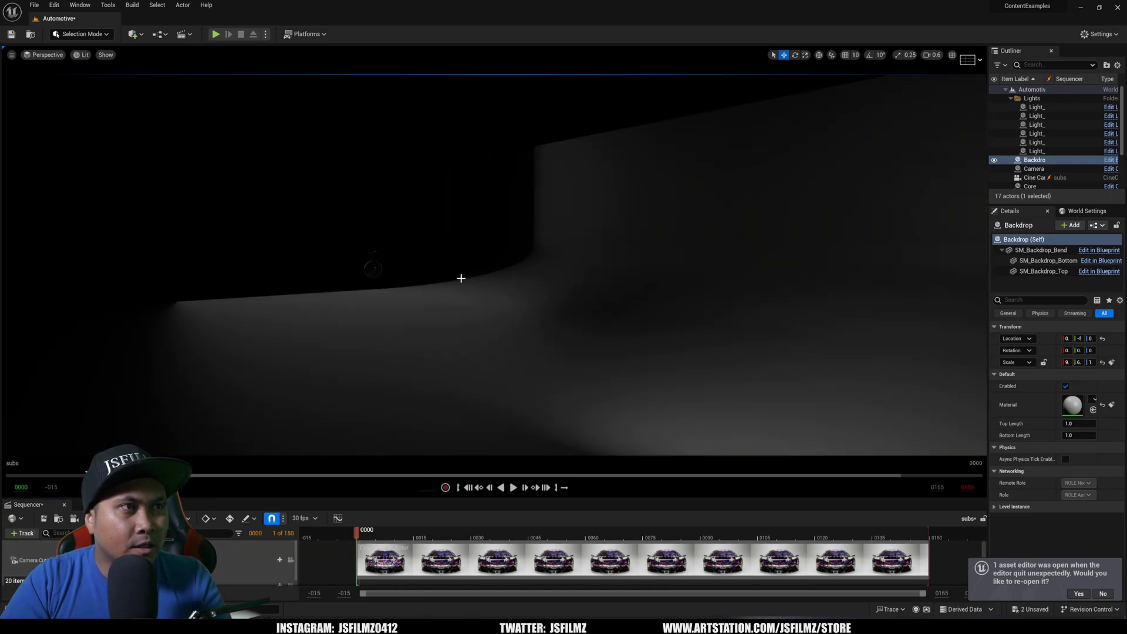
click(378, 272)
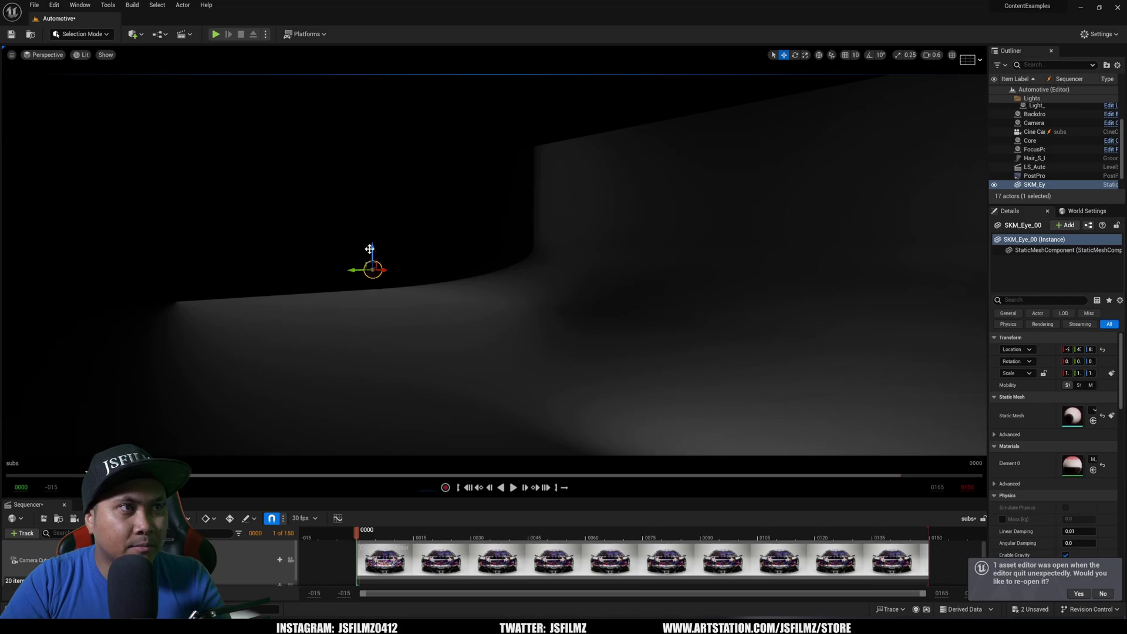
drag(381, 273, 999, 397)
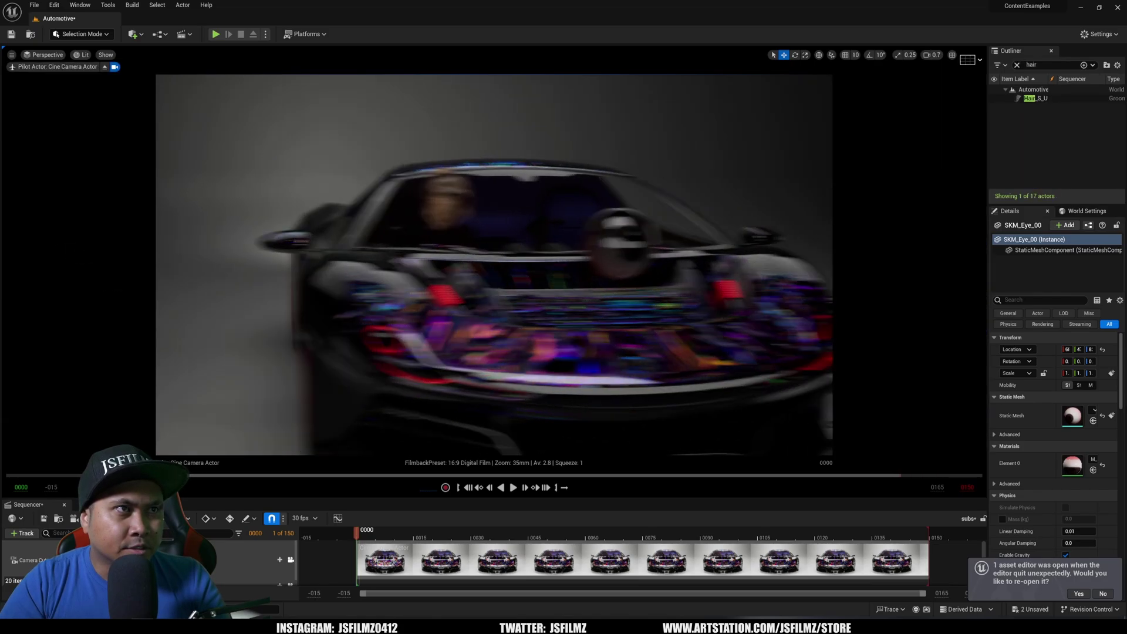
Step: Turn the view head-on to the car, widen the side panels, and select Hair_S_UpdoBuns
right_drag(493, 264, 493, 264)
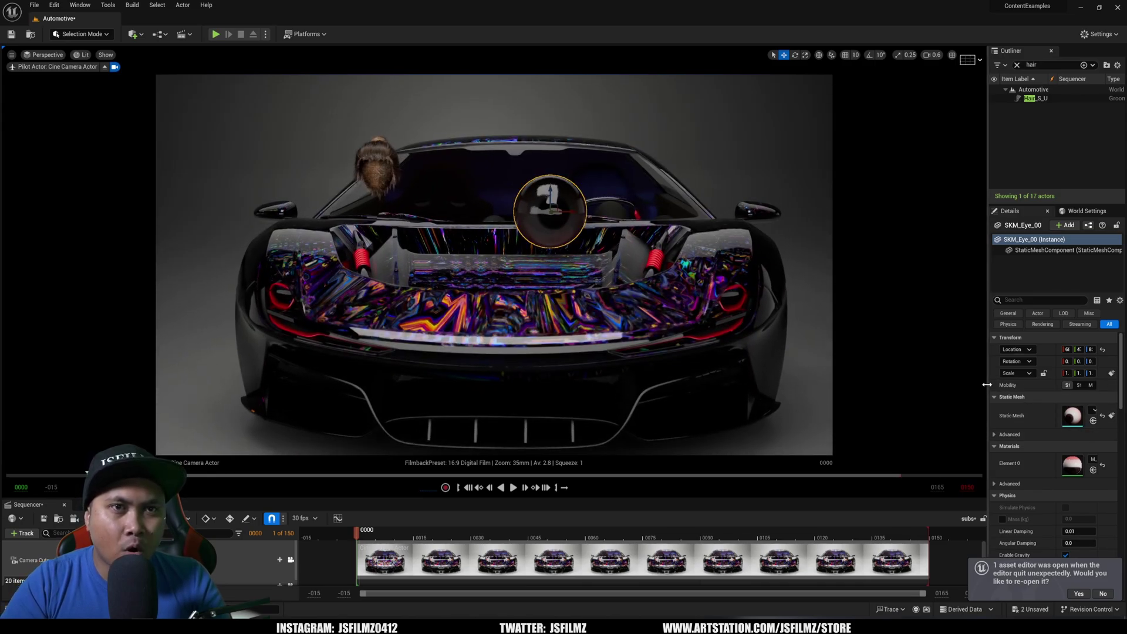
drag(985, 383, 907, 384)
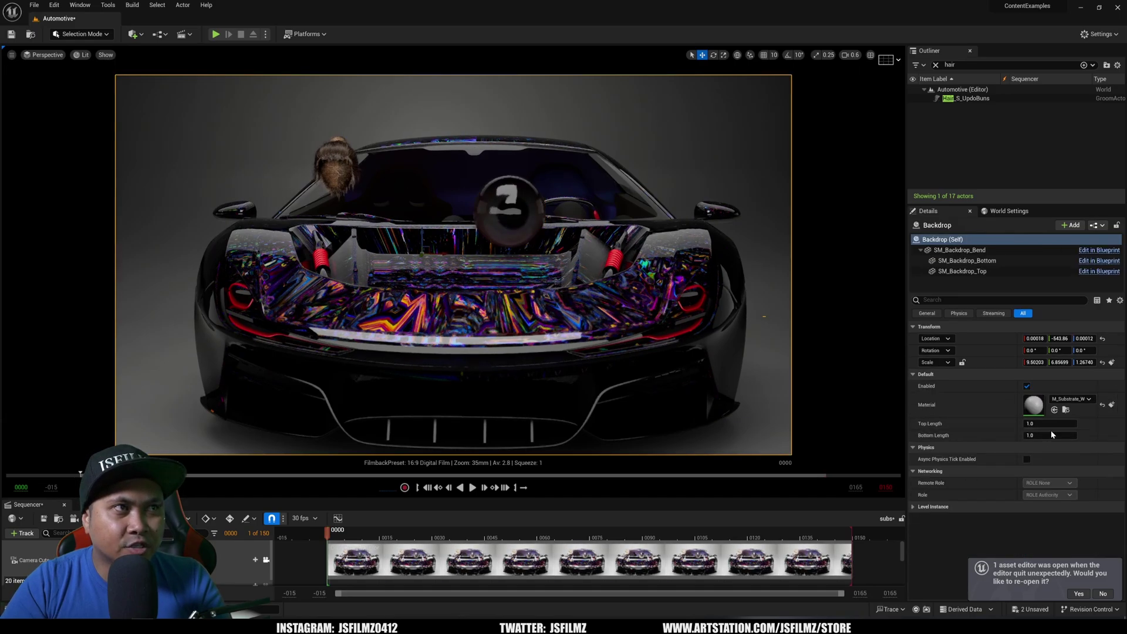
click(966, 98)
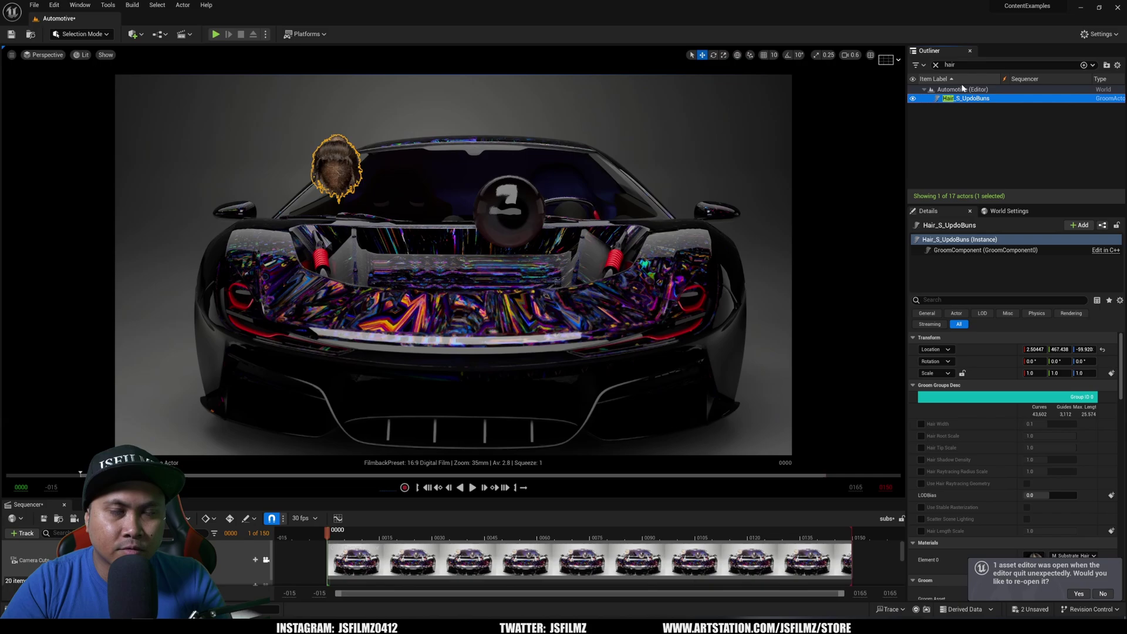
scroll(1066, 508, down, 3)
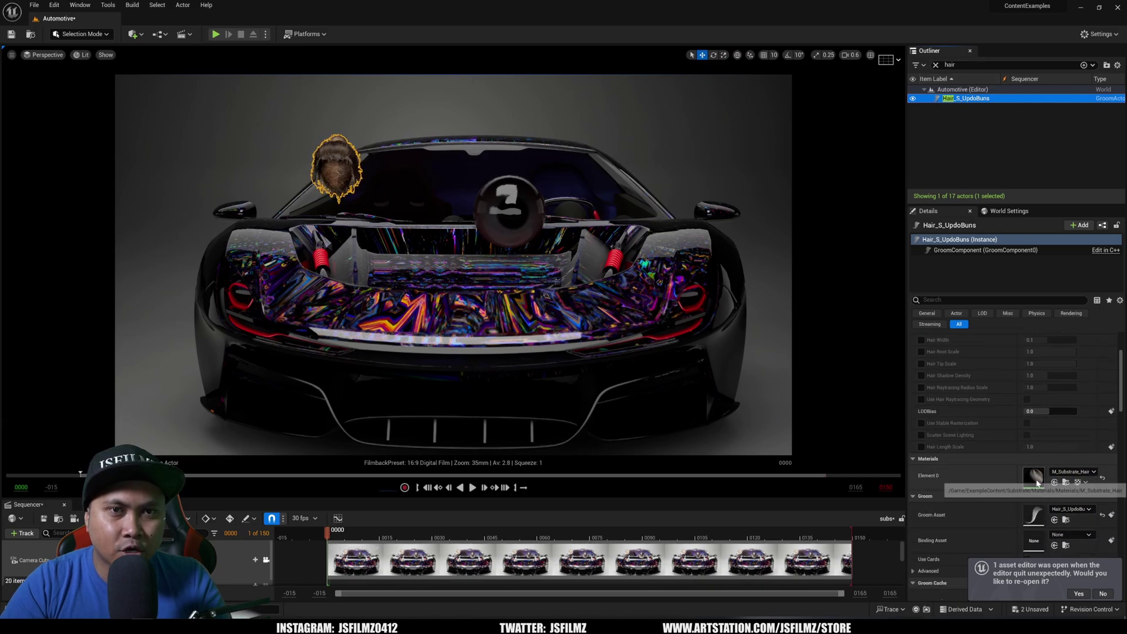
Step: Path-trace the viewport, pilot the cine camera for a close-up, and enlarge Sequencer
click(82, 55)
click(108, 162)
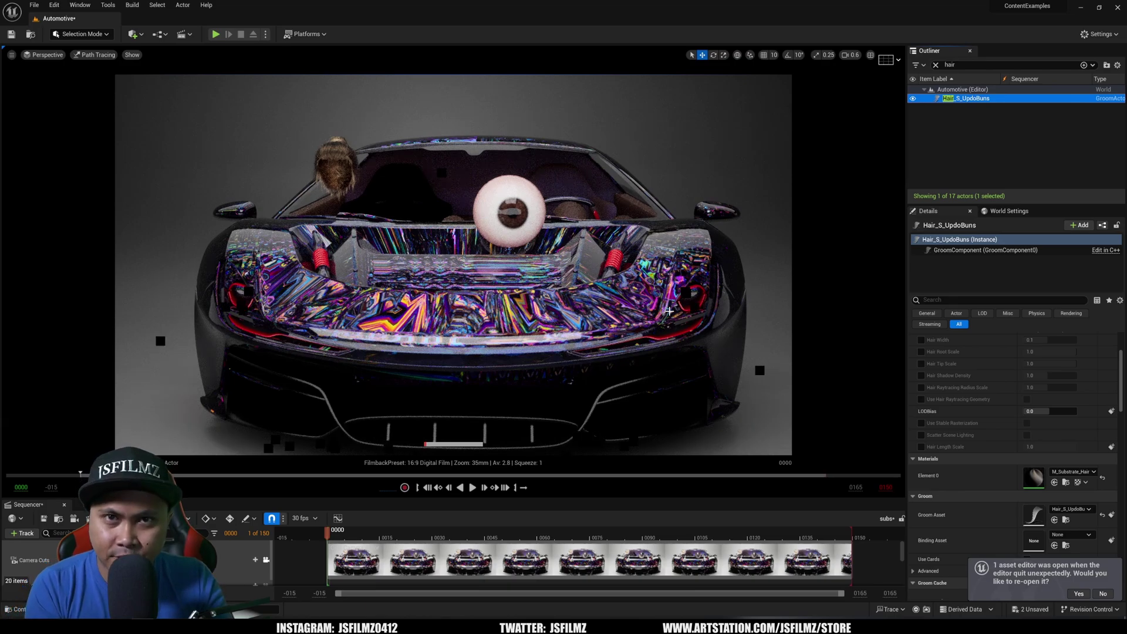
click(266, 559)
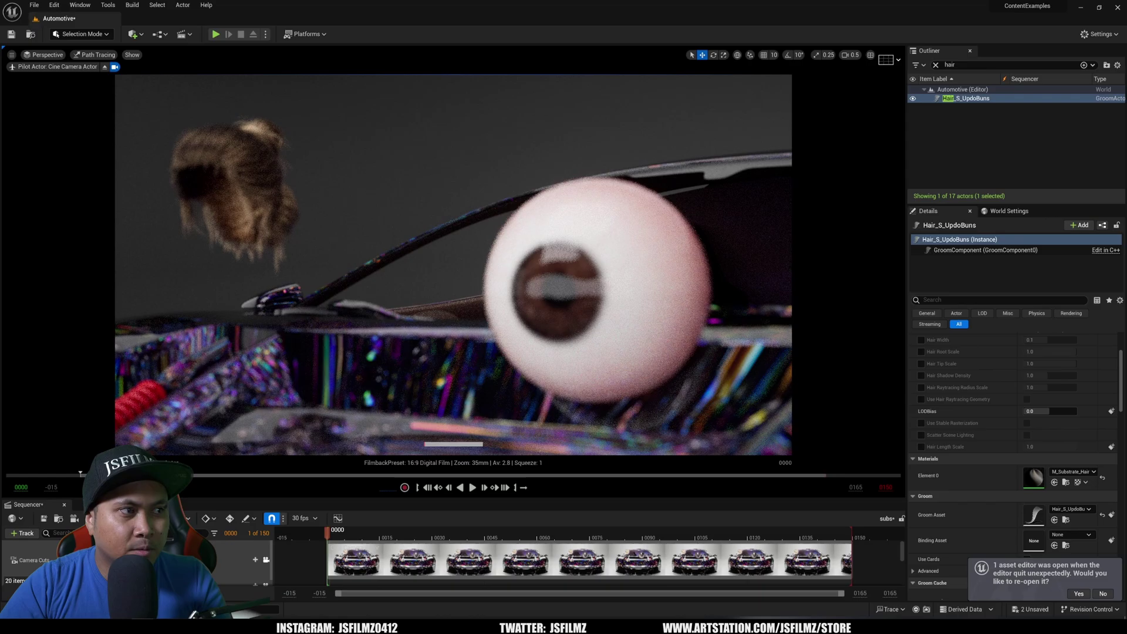
drag(69, 498, 70, 406)
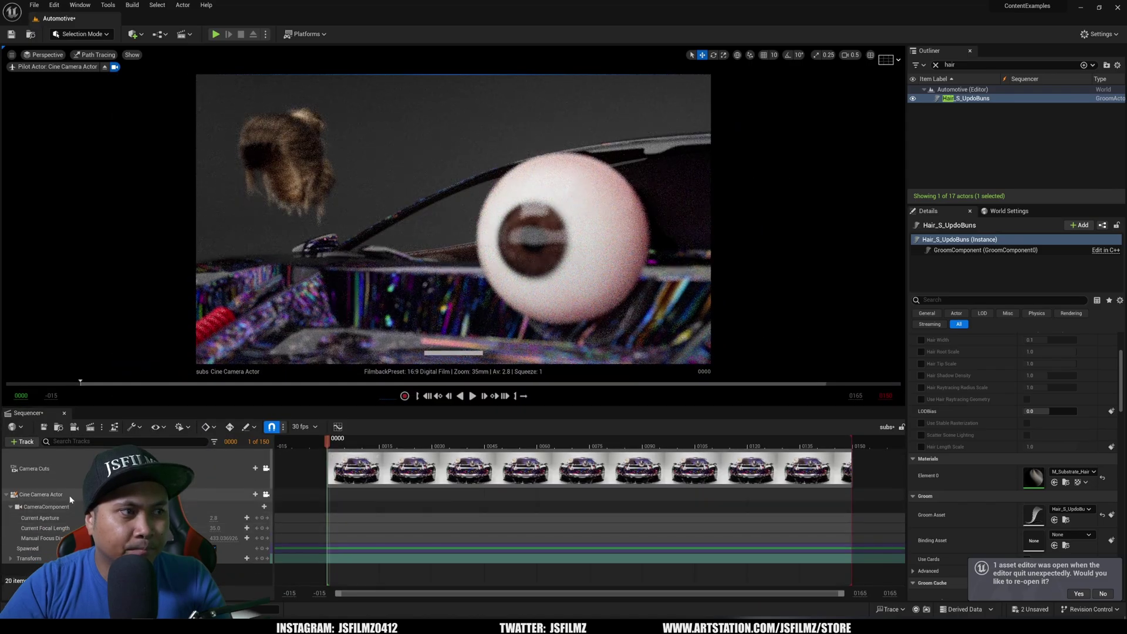
Step: Set the Cine Camera Actor's manual focus distance to about 108.96 cm and hide the debug focus plane
click(69, 496)
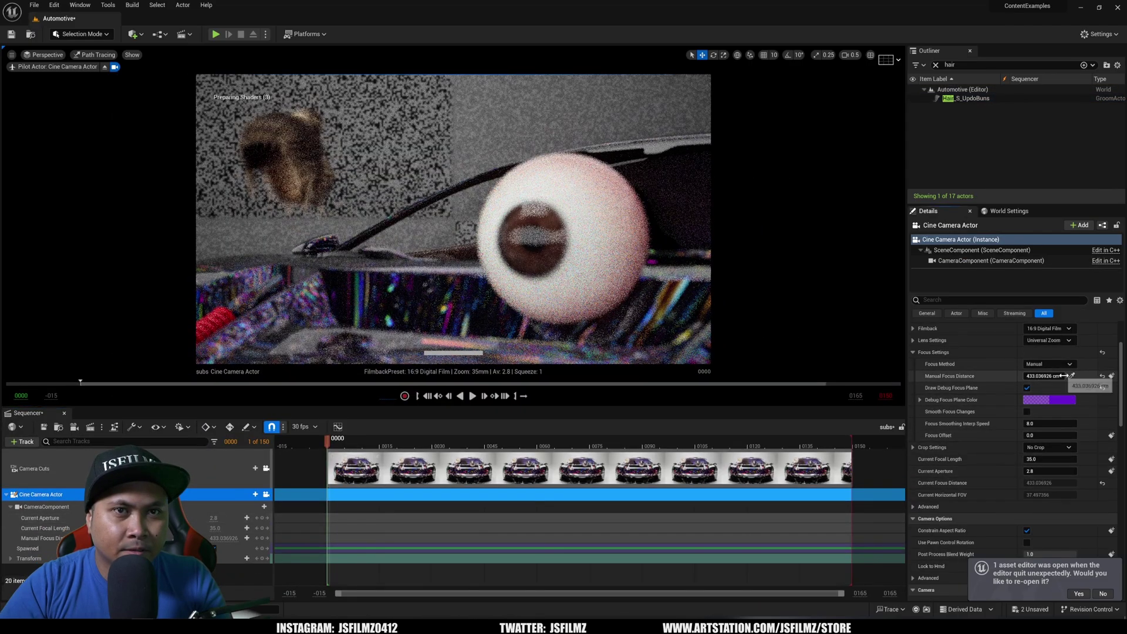
drag(1064, 375, 1035, 376)
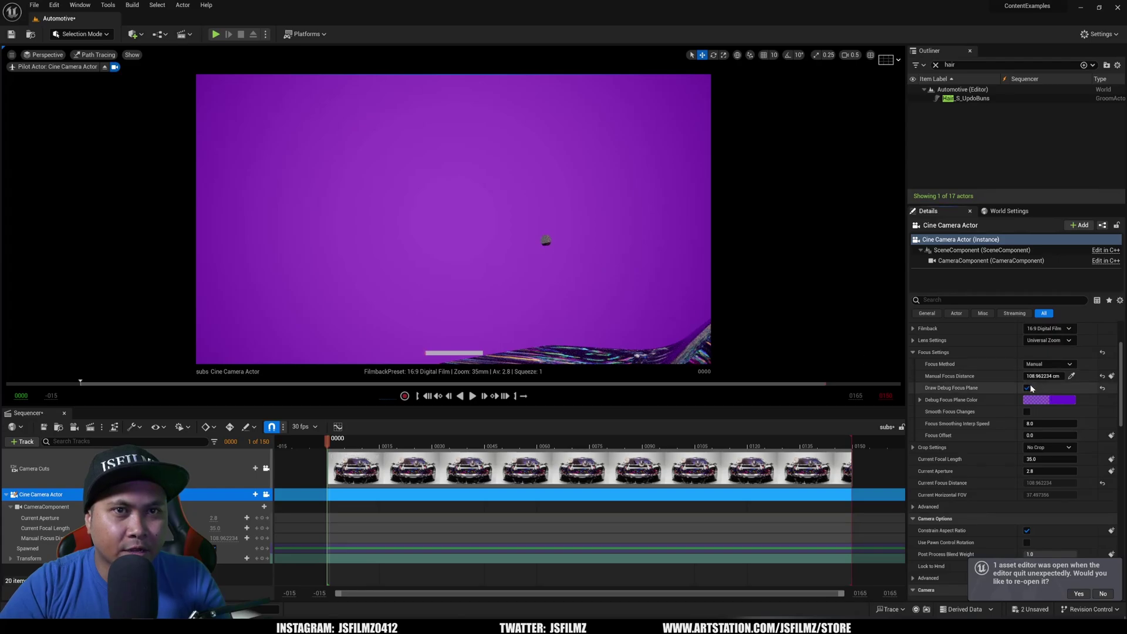
click(1027, 388)
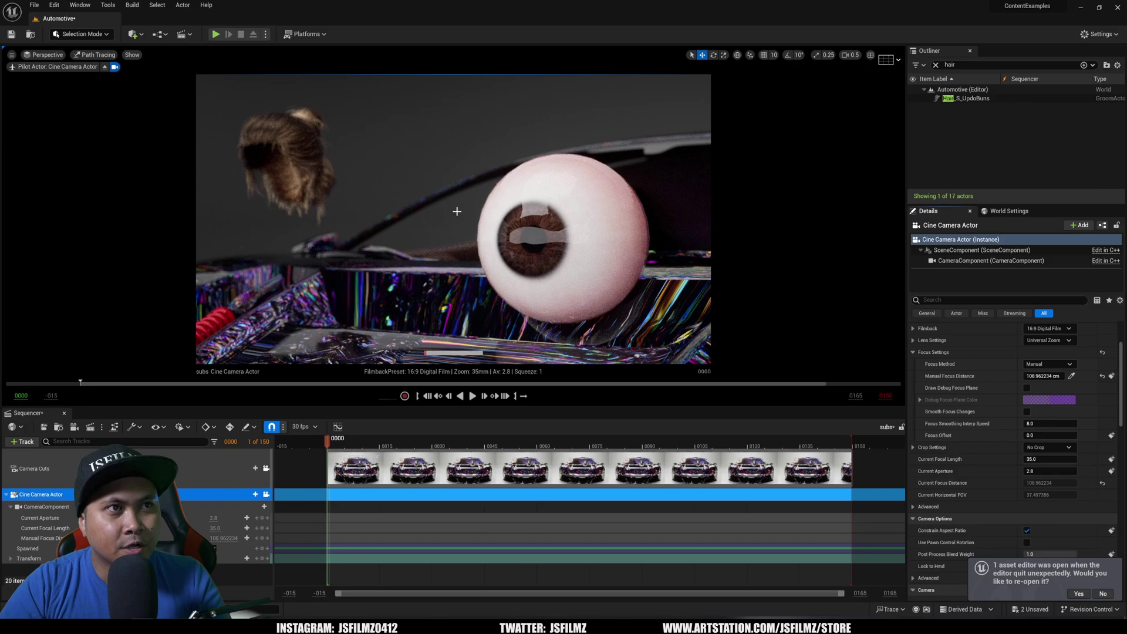
Step: Make the viewport taller and re-render it with Path Tracing
key(alt+4)
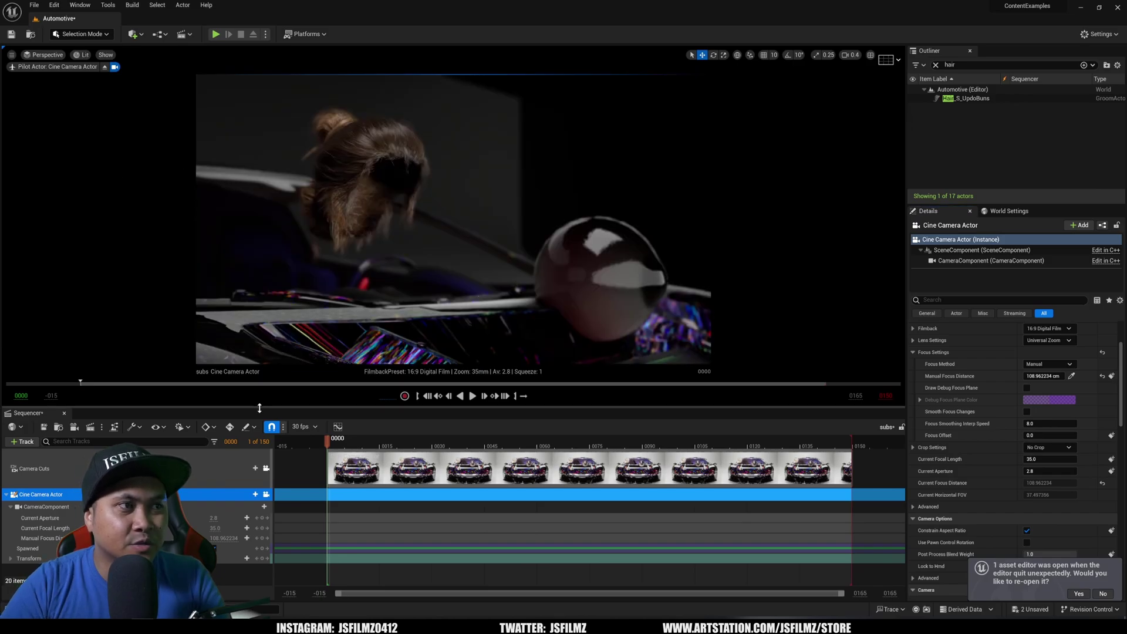
drag(259, 408, 259, 520)
click(85, 57)
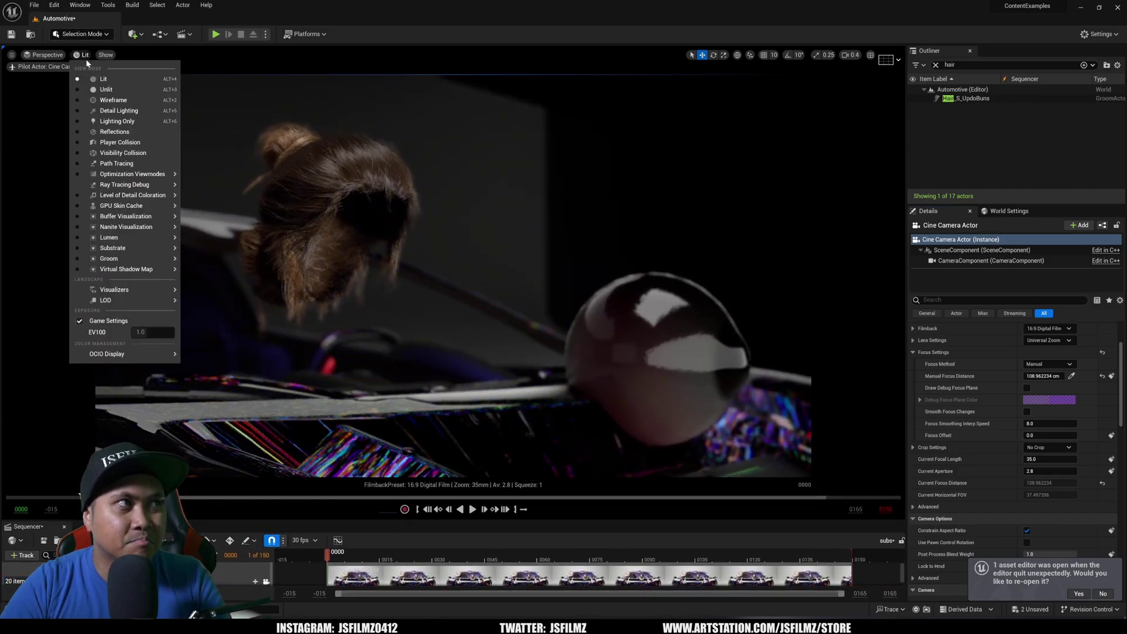
click(121, 163)
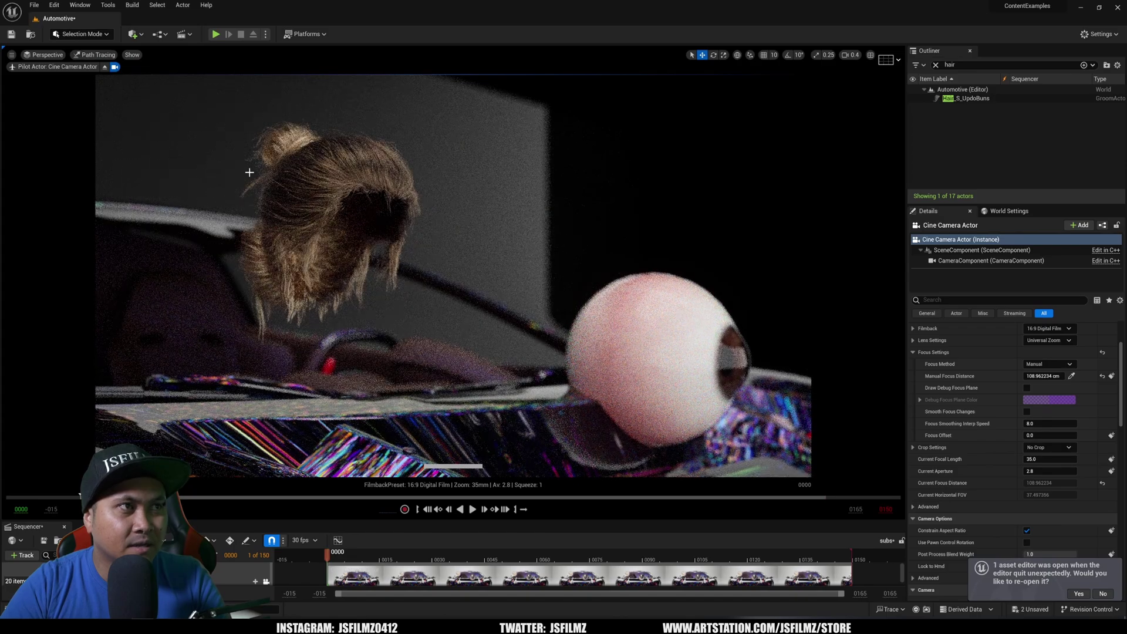